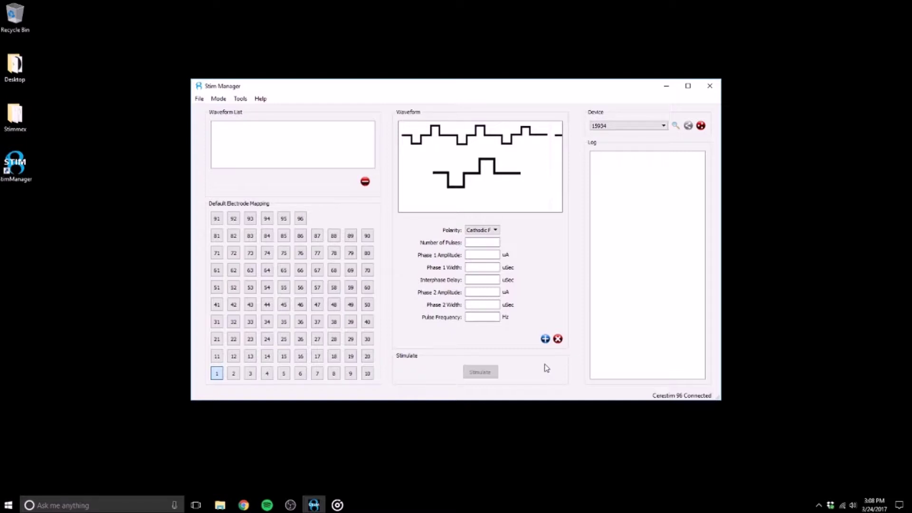
- Try to save the waveform while its parameters are still empty
{"action": "left_click", "coordinate": [545, 340]}
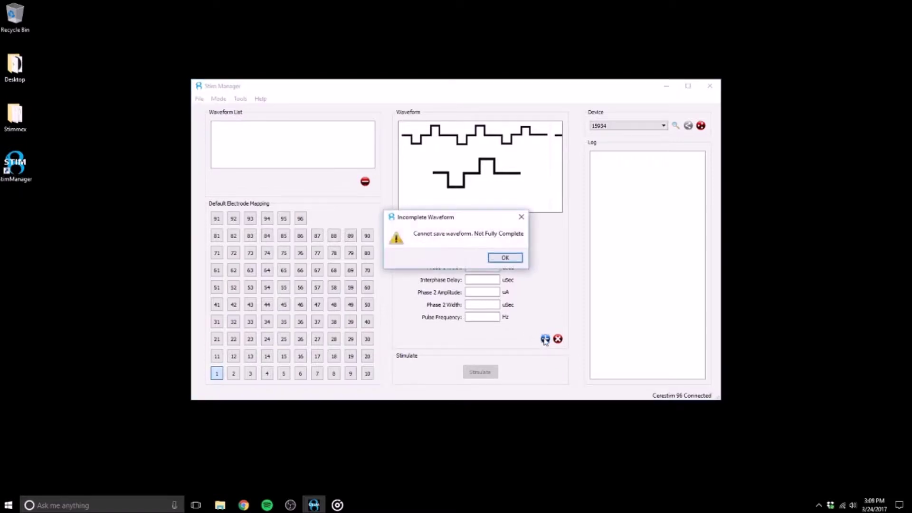
{"action": "left_click", "coordinate": [503, 258]}
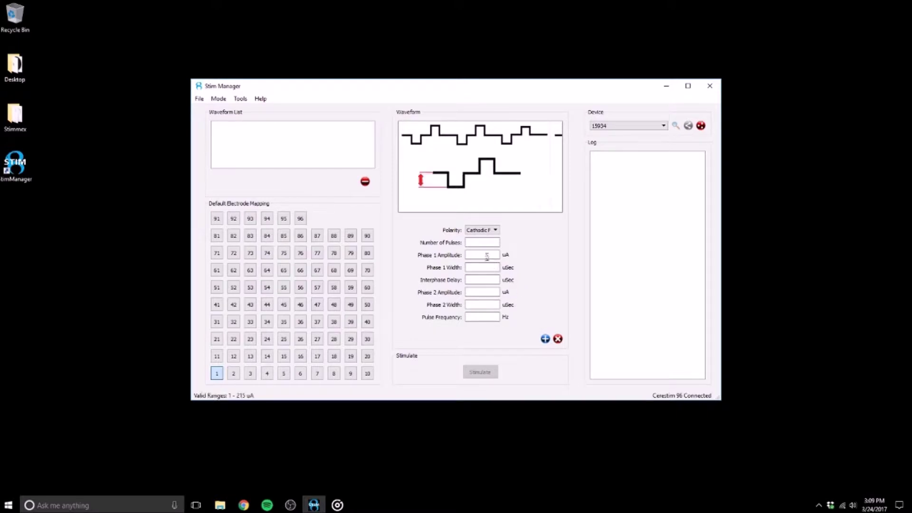
- Enter the waveform parameters: 100 pulses, both amplitudes 100 uA, phase 1 width and interphase delay 100 uSec, phase 2 width 110 uSec, frequency 100 Hz
{"action": "left_click", "coordinate": [480, 243]}
{"action": "type", "text": "100"}
{"action": "key", "text": "Tab"}
{"action": "type", "text": "100"}
{"action": "key", "text": "Tab"}
{"action": "type", "text": "100"}
{"action": "key", "text": "Tab"}
{"action": "type", "text": "100"}
{"action": "key", "text": "Tab"}
{"action": "type", "text": "100"}
{"action": "key", "text": "Tab"}
{"action": "type", "text": "110"}
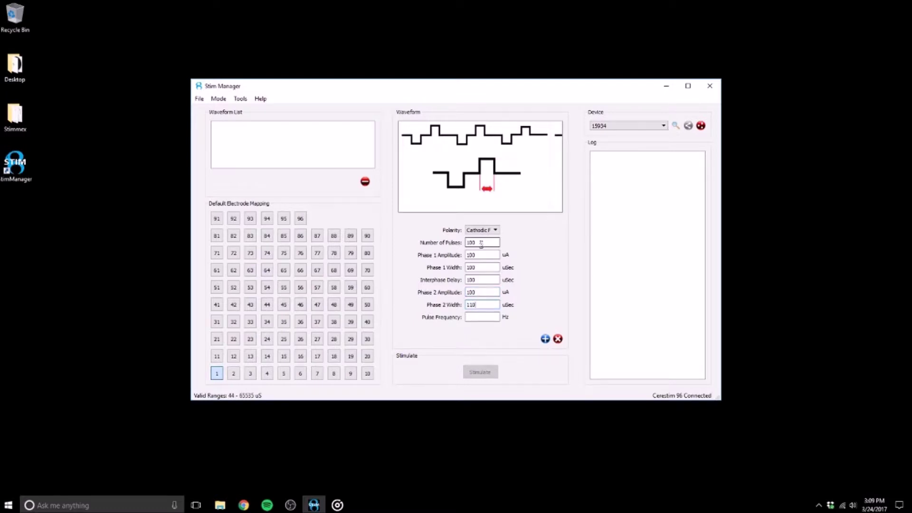
{"action": "key", "text": "Tab"}
{"action": "type", "text": "1"}
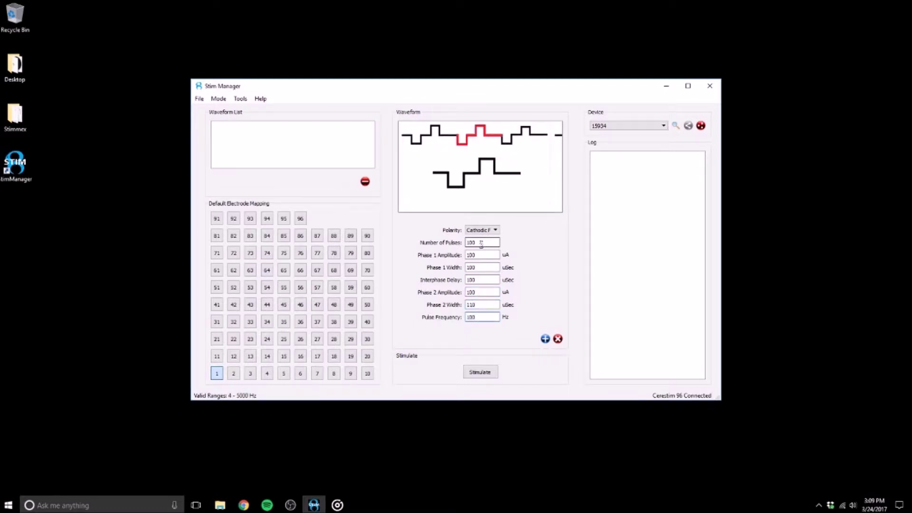
- Set the phase 2 width to 100 uSec and the waveform polarity to Anodic First
{"action": "left_click", "coordinate": [481, 306]}
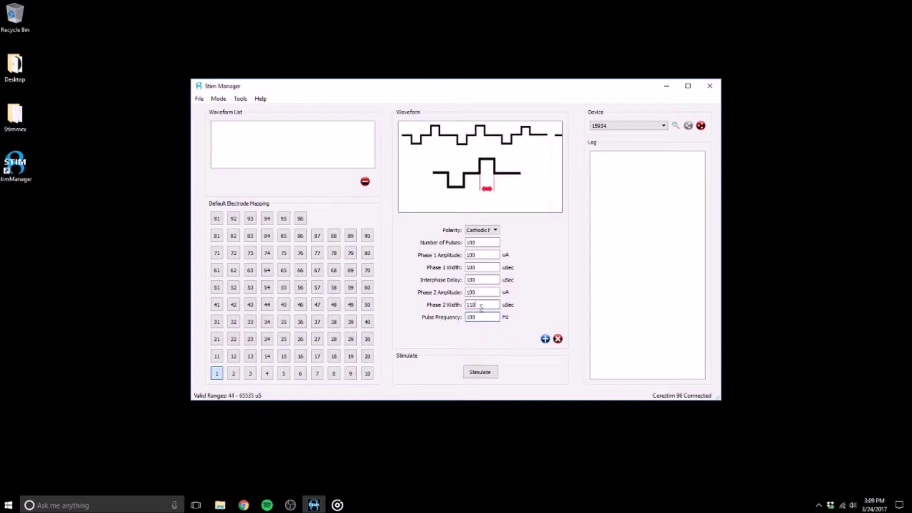
{"action": "key", "text": "BackSpace"}
{"action": "type", "text": "00"}
{"action": "left_click", "coordinate": [494, 231]}
{"action": "left_click", "coordinate": [496, 239]}
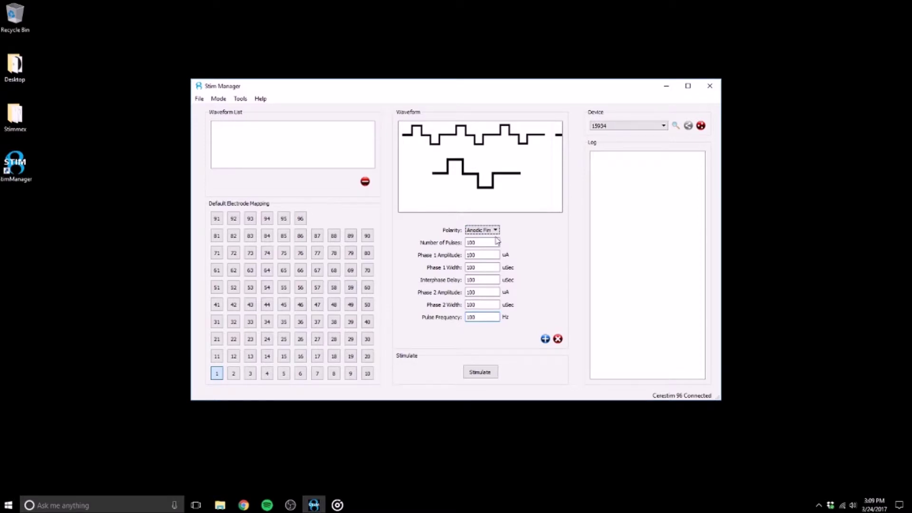
- Examine in the waveform diagram which part each amplitude, width, delay, frequency and pulse count parameter controls
{"action": "left_click", "coordinate": [482, 255]}
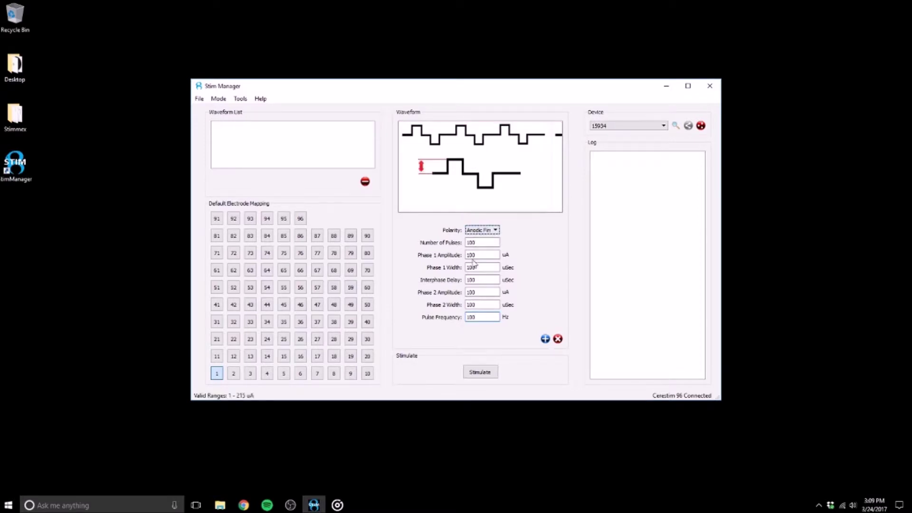
{"action": "left_click", "coordinate": [487, 268]}
{"action": "left_click", "coordinate": [492, 279]}
{"action": "left_click", "coordinate": [495, 292]}
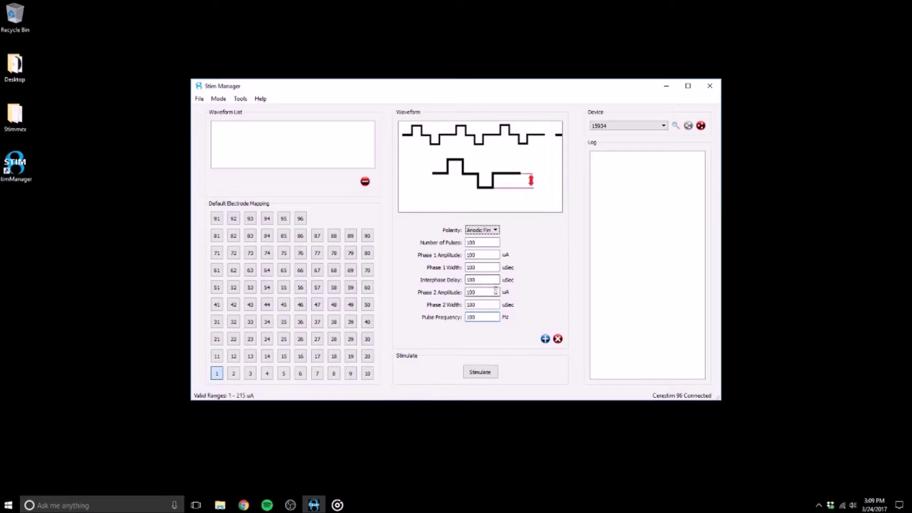
{"action": "left_click", "coordinate": [490, 318]}
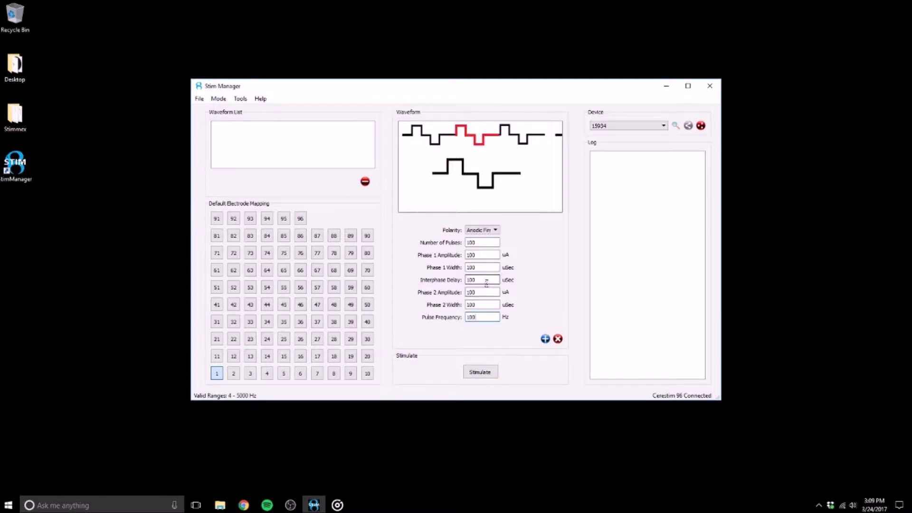
{"action": "left_click", "coordinate": [496, 242]}
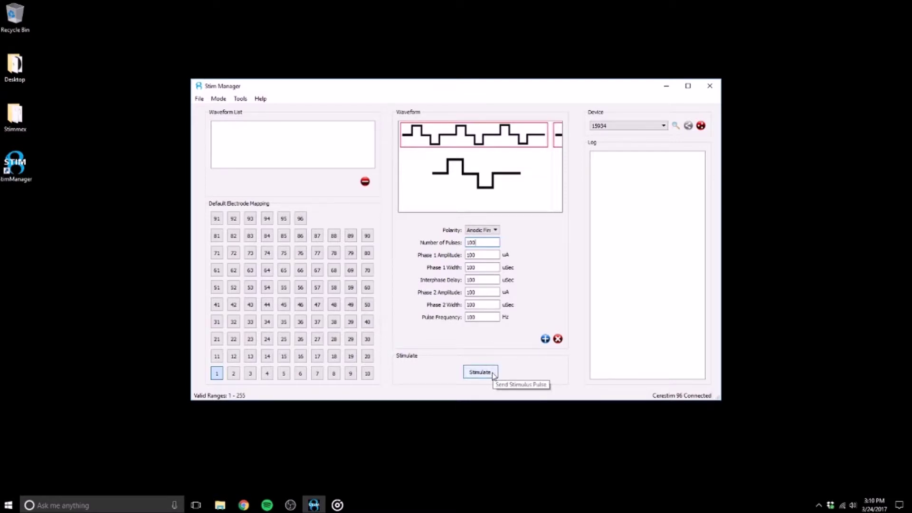
- Send the configured stimulus to electrode 1 twice
{"action": "left_click", "coordinate": [475, 373]}
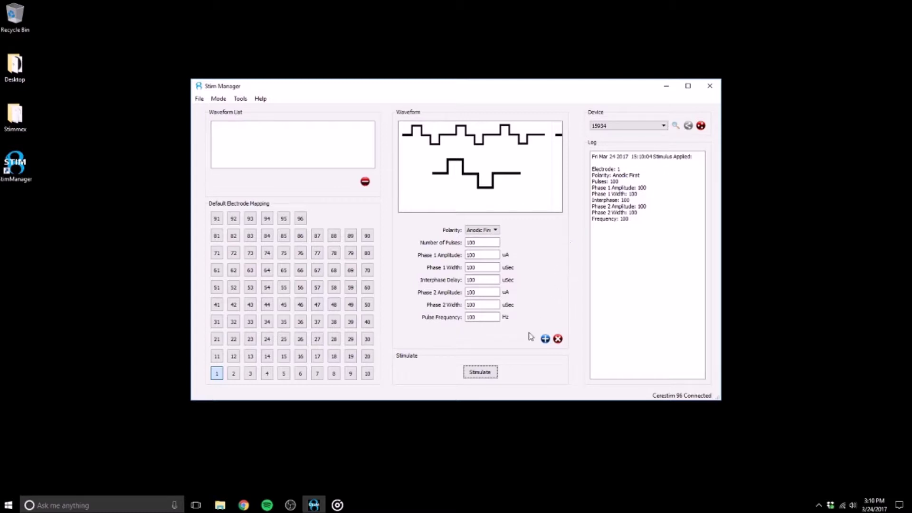
{"action": "left_click", "coordinate": [494, 376]}
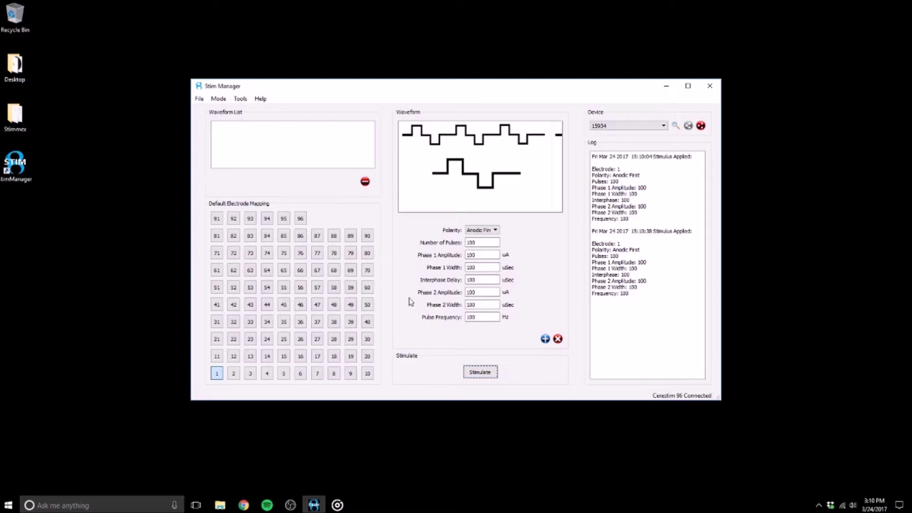
- Save the waveform to the Waveforms folder as Test Waveform
{"action": "left_click", "coordinate": [545, 338]}
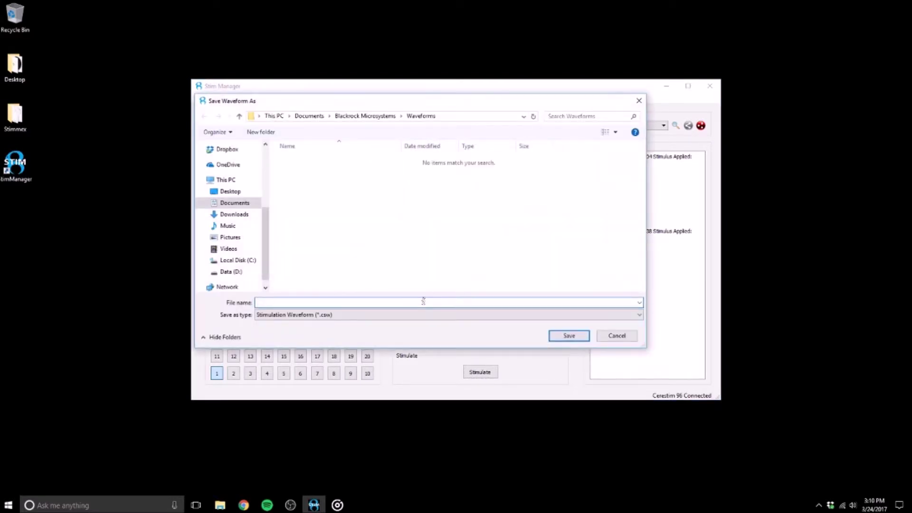
{"action": "type", "text": "Test Waveform"}
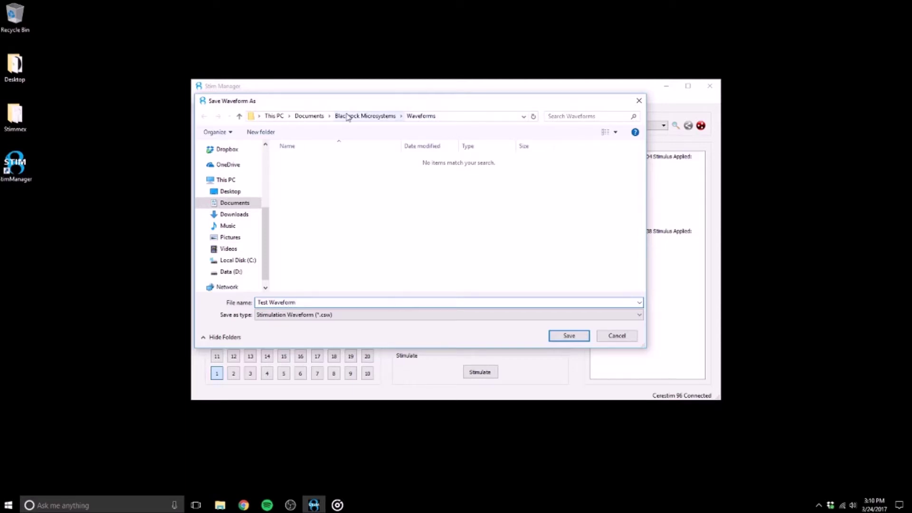
{"action": "left_click", "coordinate": [569, 335]}
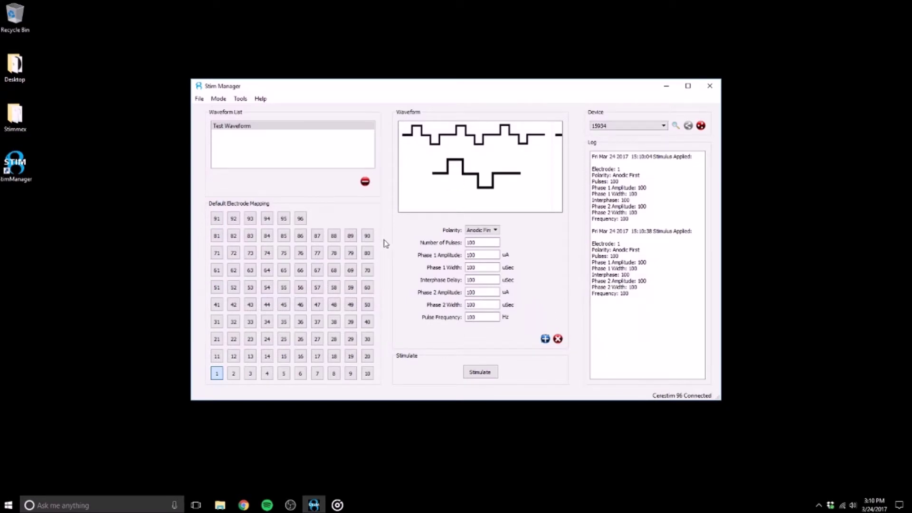
{"action": "left_click", "coordinate": [311, 149]}
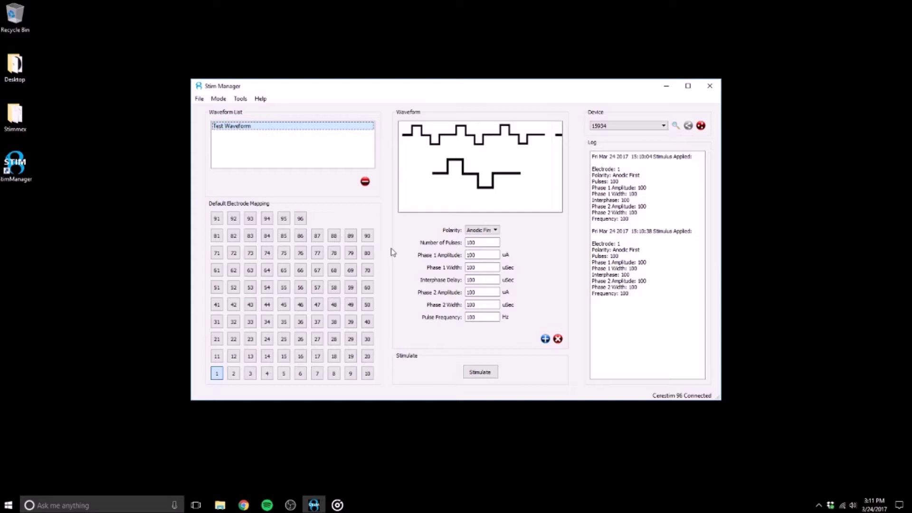
- Switch to Program mode and start creating a new stimulation program
{"action": "left_click", "coordinate": [224, 99]}
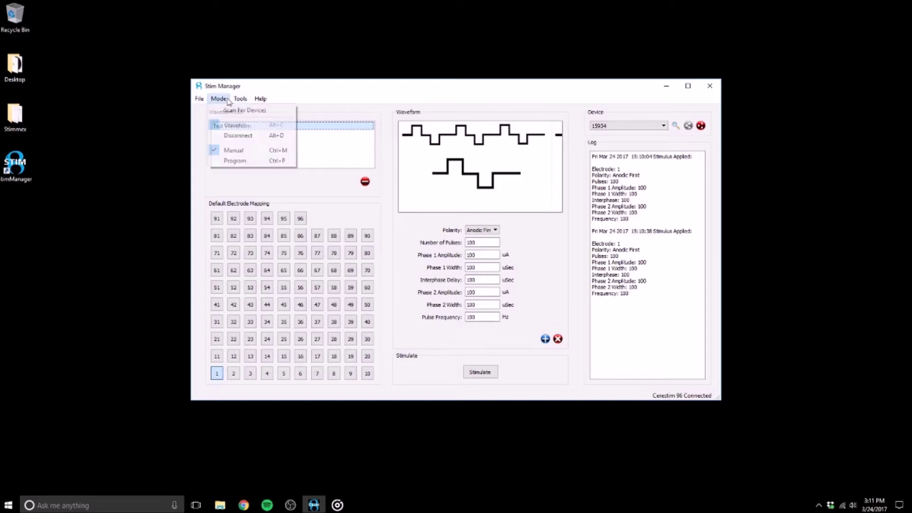
{"action": "left_click", "coordinate": [240, 162]}
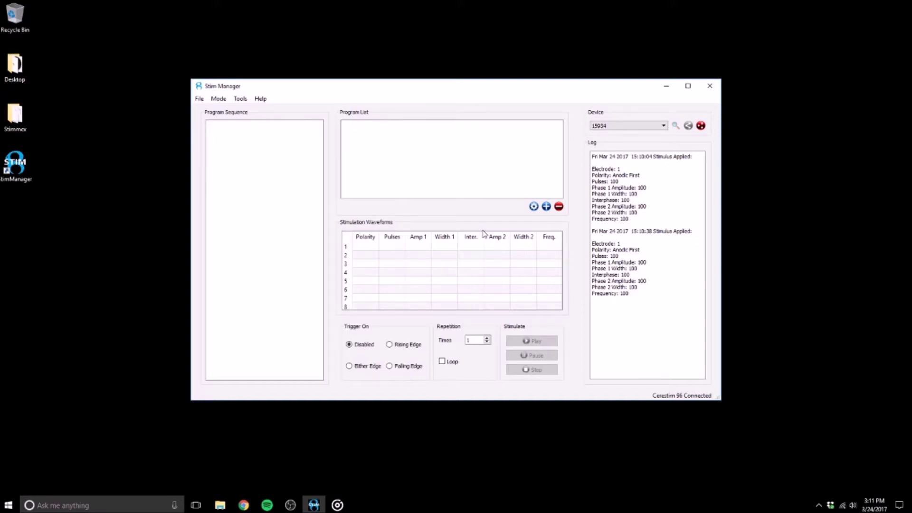
{"action": "left_click", "coordinate": [546, 206]}
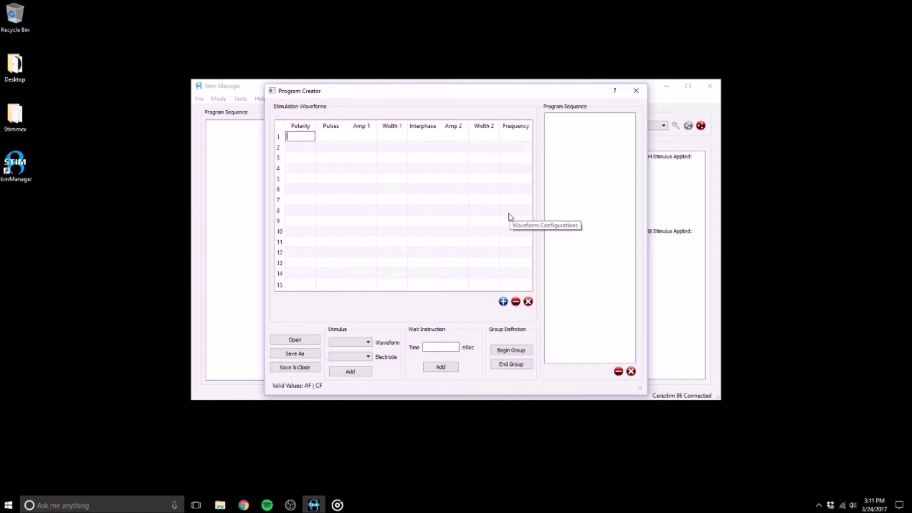
- Import Test Waveform.csw as the first stimulation waveform of the program
{"action": "left_click", "coordinate": [504, 305]}
{"action": "left_click", "coordinate": [385, 167]}
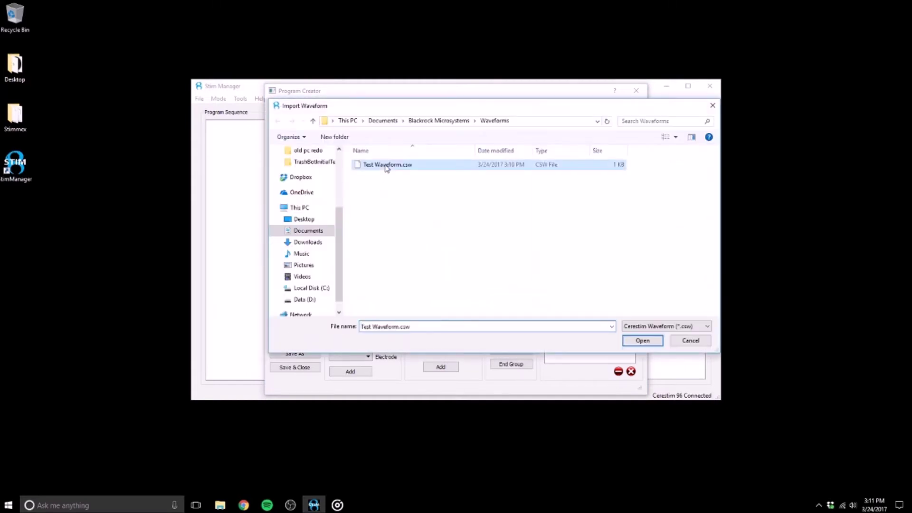
{"action": "left_click", "coordinate": [639, 341]}
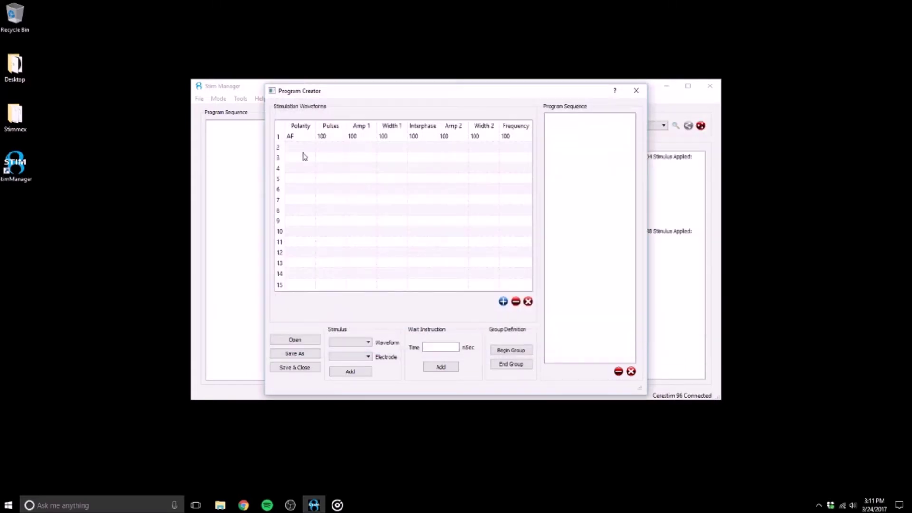
- Define waveform 2 with polarity CF and 120 for pulses, both amplitudes, both widths, interphase and frequency
{"action": "left_click", "coordinate": [301, 148]}
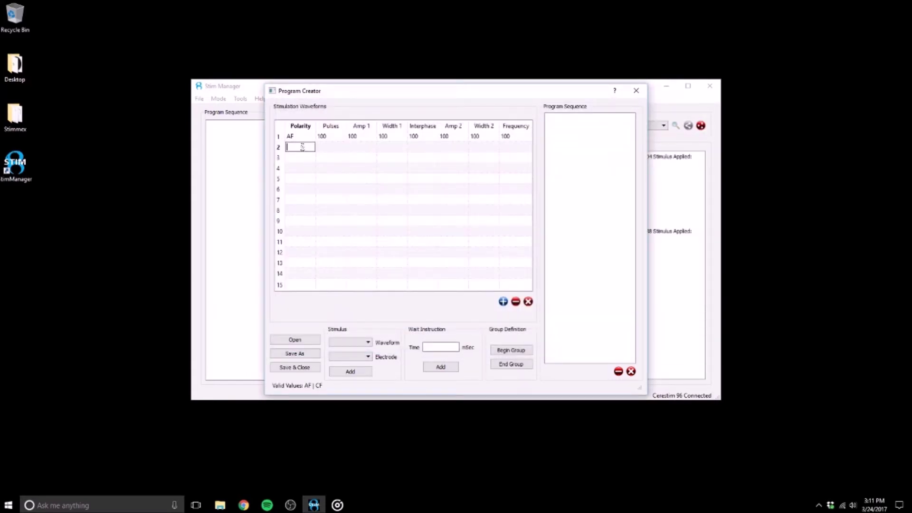
{"action": "type", "text": "CF"}
{"action": "key", "text": "Tab"}
{"action": "type", "text": "120"}
{"action": "key", "text": "Tab"}
{"action": "type", "text": "120"}
{"action": "key", "text": "Tab"}
{"action": "type", "text": "120"}
{"action": "key", "text": "Tab"}
{"action": "type", "text": "120"}
{"action": "key", "text": "Tab"}
{"action": "type", "text": "120"}
{"action": "key", "text": "Tab"}
{"action": "type", "text": "120"}
{"action": "key", "text": "Tab"}
{"action": "type", "text": "120"}
{"action": "double_click", "coordinate": [331, 189]}
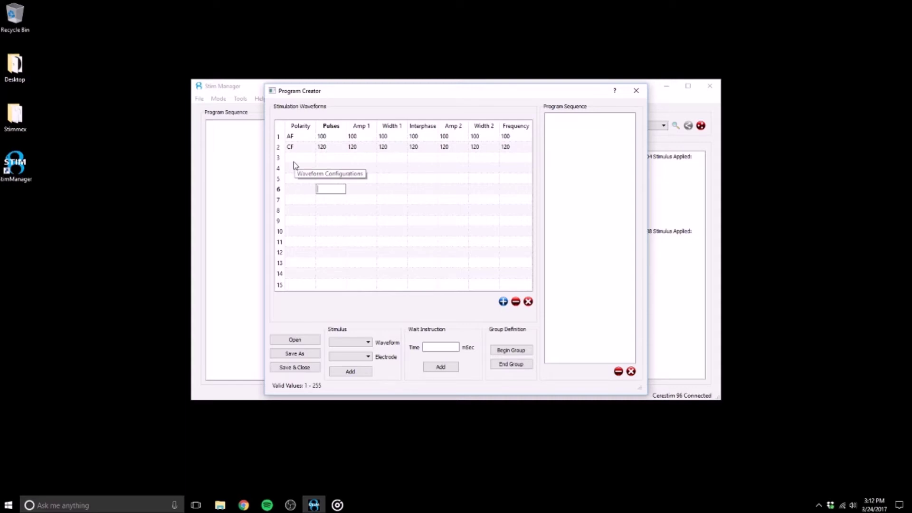
- Choose waveform 1 for the stimulus instruction
{"action": "left_click", "coordinate": [372, 342]}
{"action": "left_click", "coordinate": [364, 350]}
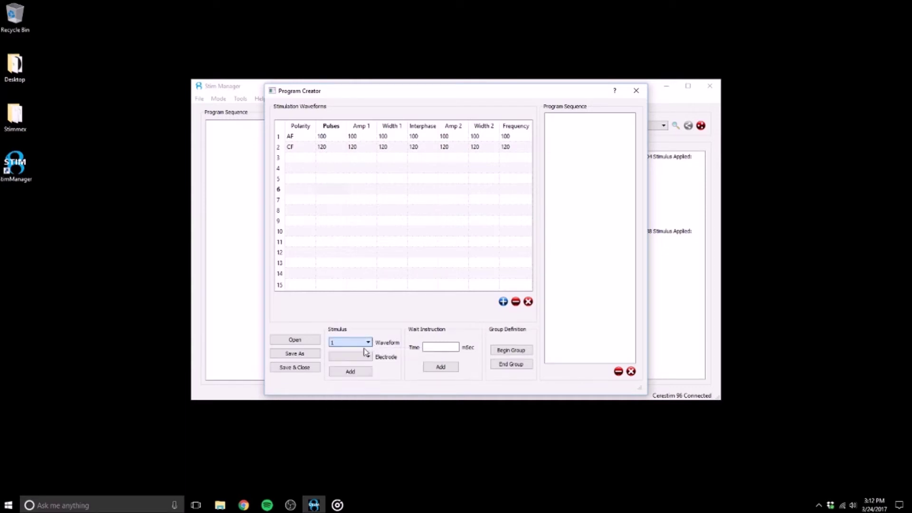
{"action": "left_click", "coordinate": [368, 356]}
{"action": "left_click", "coordinate": [346, 232]}
{"action": "left_click", "coordinate": [340, 372]}
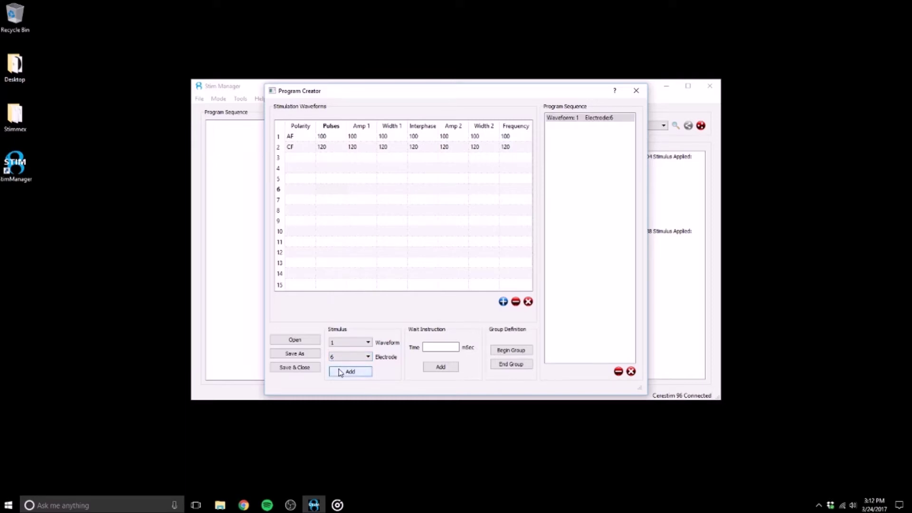
{"action": "left_click", "coordinate": [341, 357]}
{"action": "left_click", "coordinate": [343, 359]}
{"action": "left_click", "coordinate": [618, 372]}
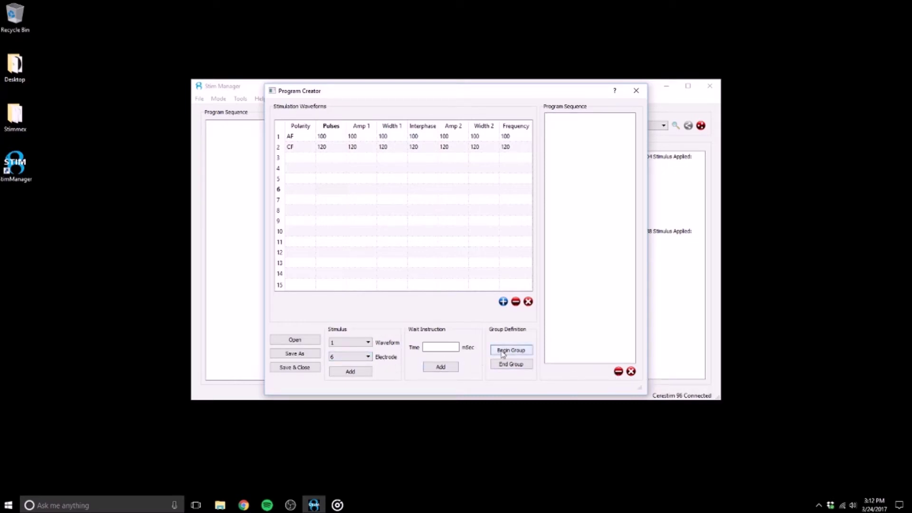
- Add a stimulus instruction with waveform 1 on electrode 1 to the program sequence
{"action": "left_click", "coordinate": [366, 356]}
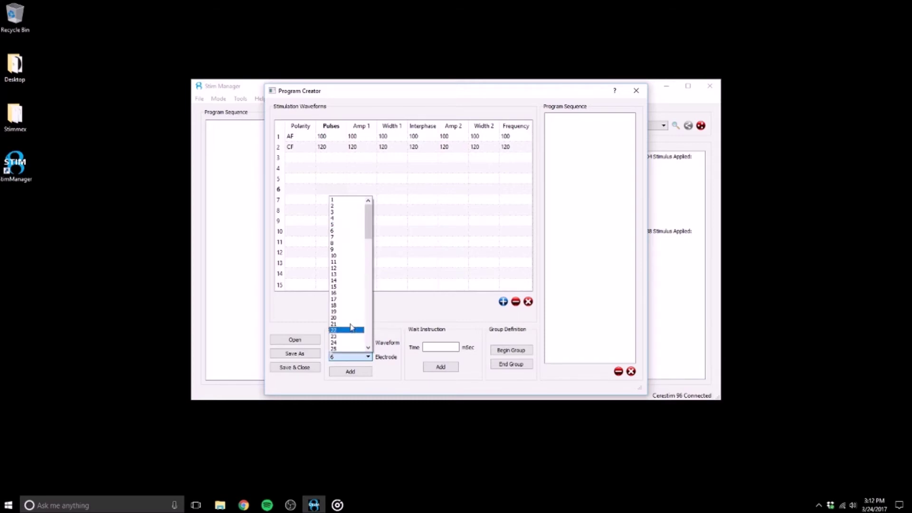
{"action": "left_click", "coordinate": [351, 201]}
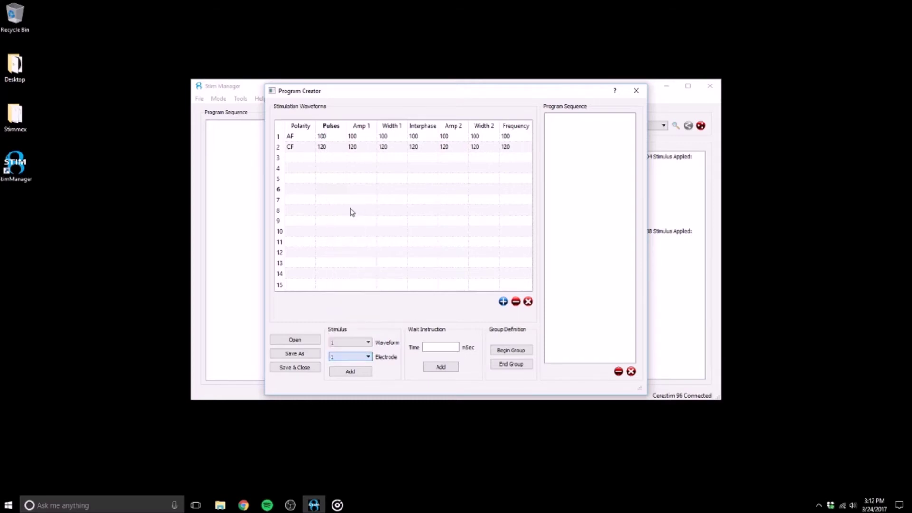
{"action": "left_click", "coordinate": [347, 374]}
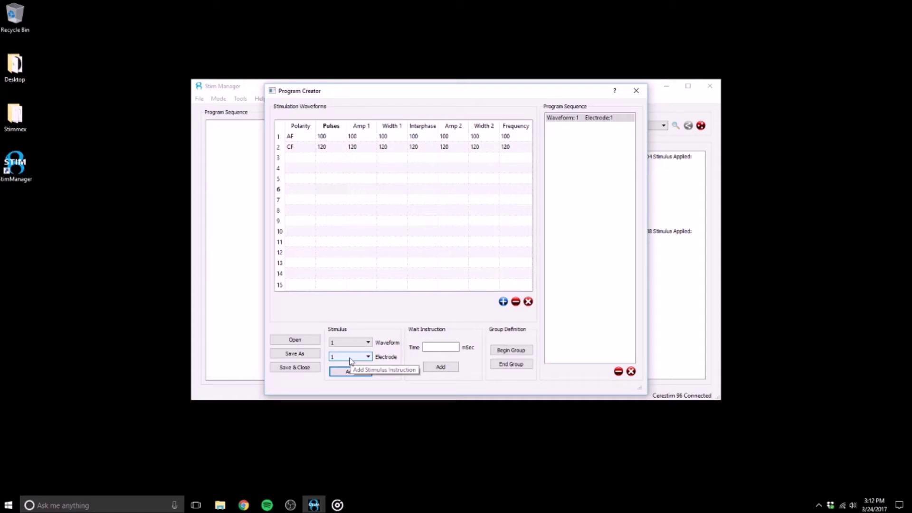
- Add a 4 mSec wait instruction to the program sequence
{"action": "left_click", "coordinate": [350, 358]}
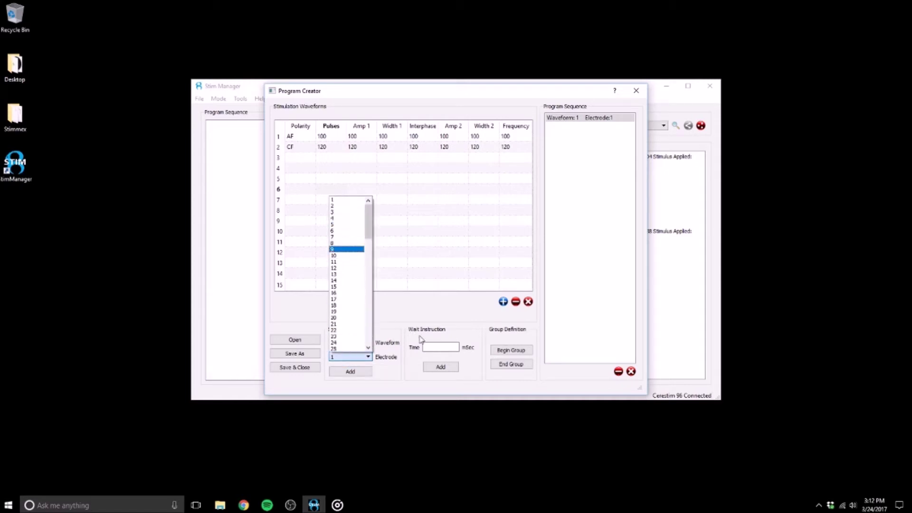
{"action": "left_click", "coordinate": [432, 347]}
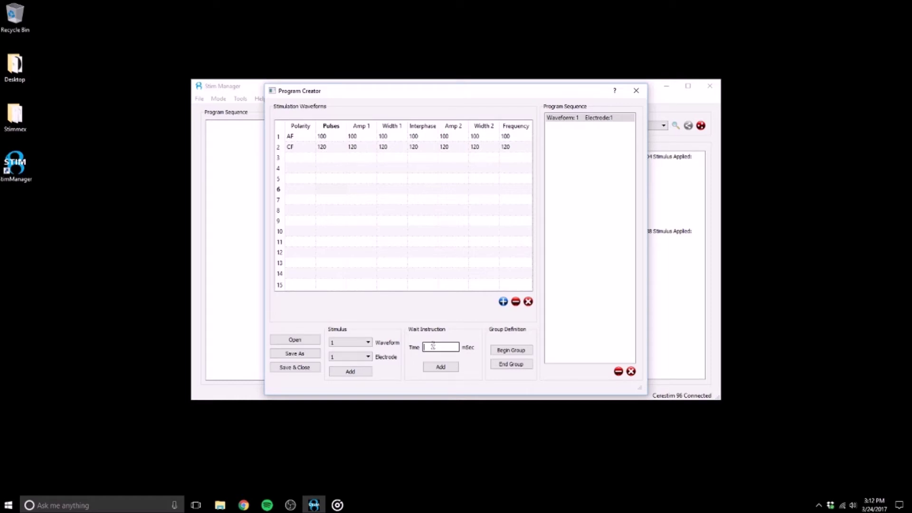
{"action": "type", "text": "4"}
{"action": "left_click", "coordinate": [441, 369]}
{"action": "left_click", "coordinate": [441, 368]}
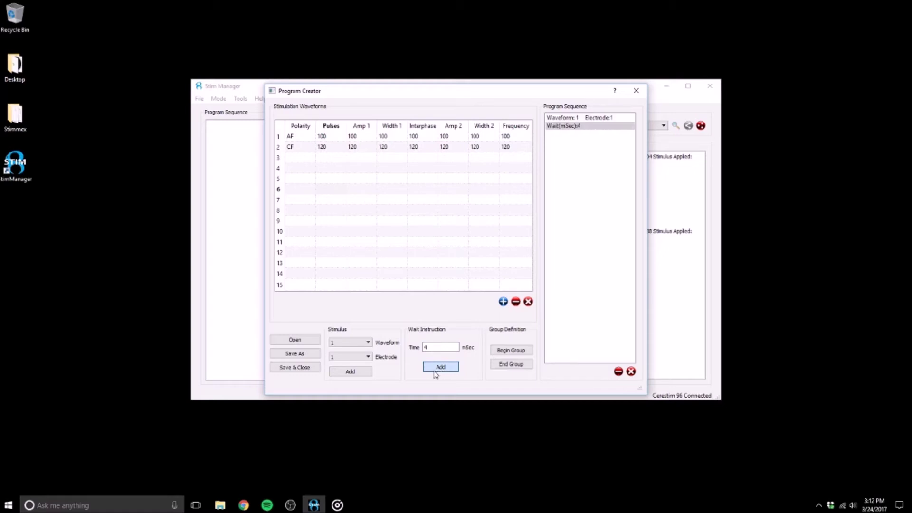
- Add a stimulus instruction with waveform 1 on electrode 2 after the wait
{"action": "left_click", "coordinate": [368, 357]}
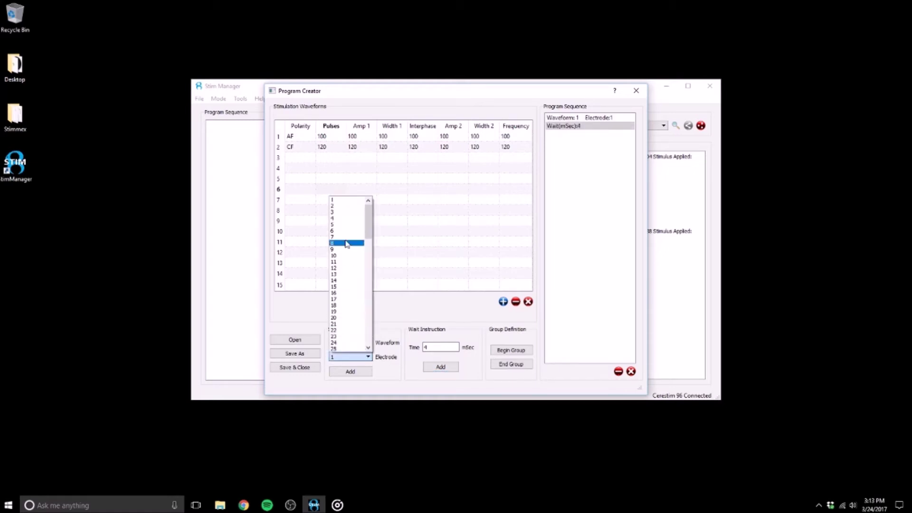
{"action": "left_click", "coordinate": [346, 210]}
{"action": "left_click", "coordinate": [345, 373]}
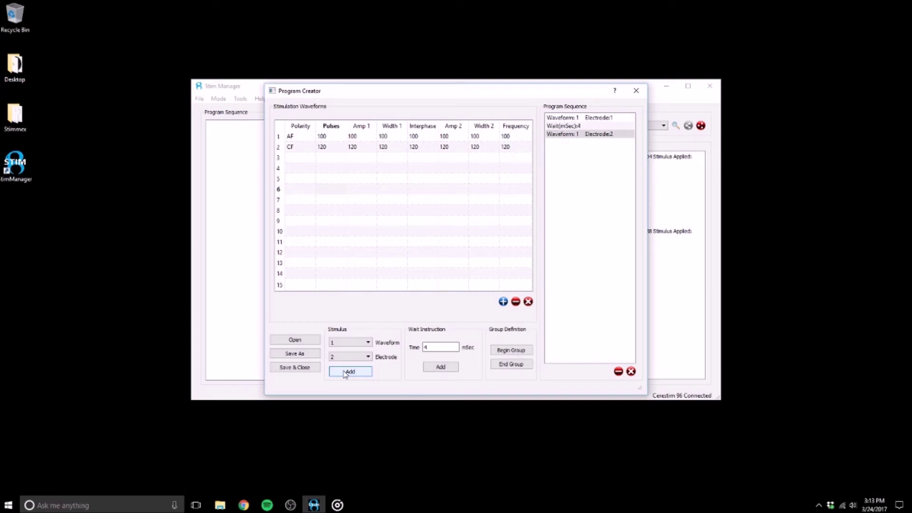
- Save the program as Test Program in the Programs folder and close the Program Creator
{"action": "left_click", "coordinate": [302, 368]}
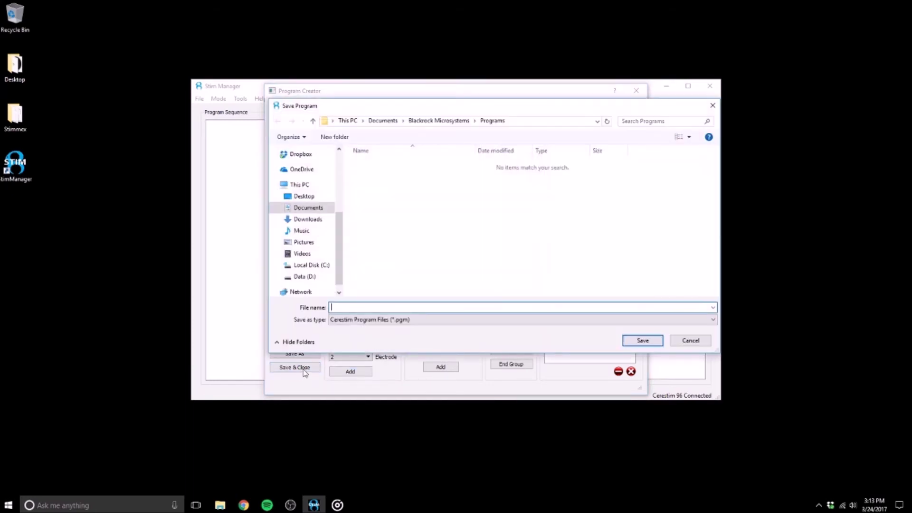
{"action": "type", "text": "Test Program"}
{"action": "left_click", "coordinate": [643, 340]}
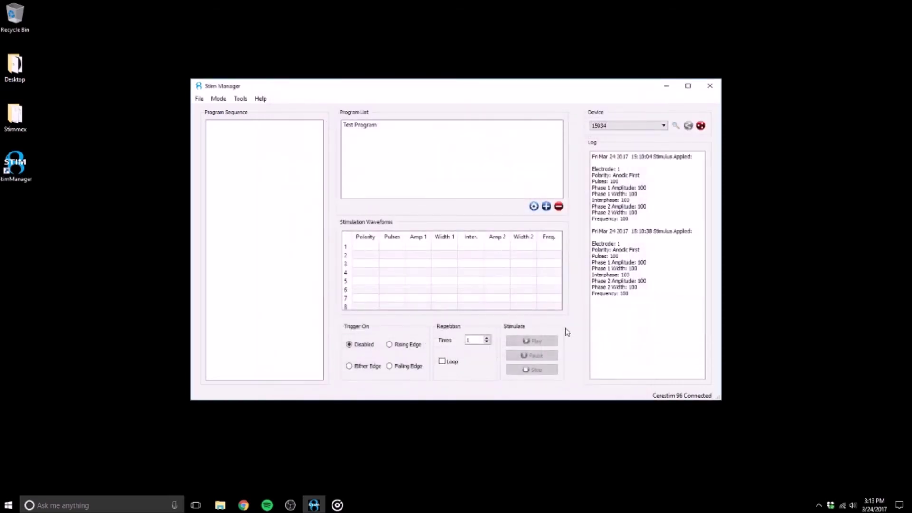
- Load Test Program from the program list and set its repetition to 2 times
{"action": "left_click", "coordinate": [370, 127]}
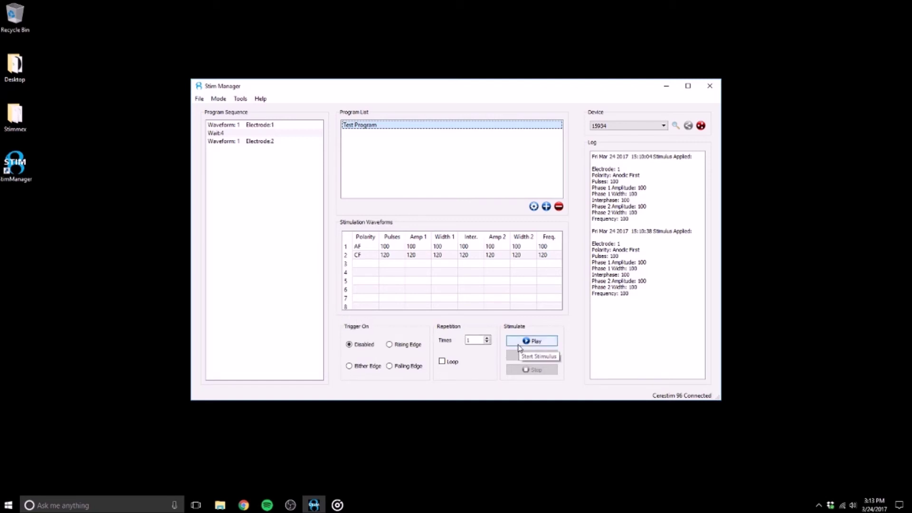
{"action": "left_click", "coordinate": [487, 340]}
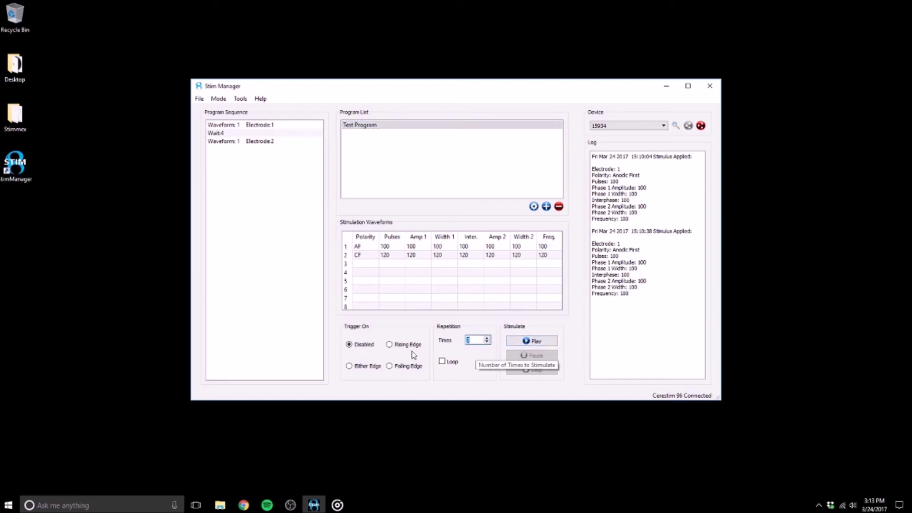
- Try the Rising Edge and Either Edge trigger options, and set the trigger back to Disabled
{"action": "left_click", "coordinate": [390, 345]}
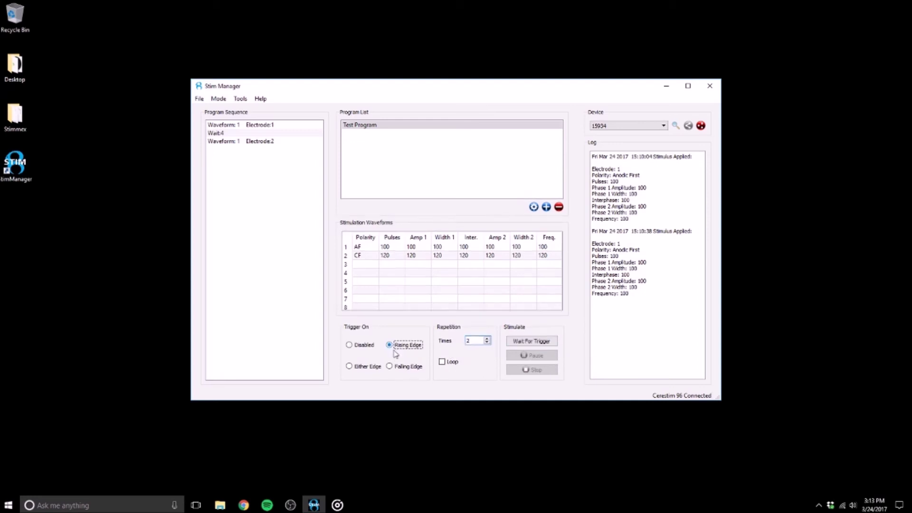
{"action": "left_click", "coordinate": [362, 367]}
{"action": "left_click", "coordinate": [351, 346]}
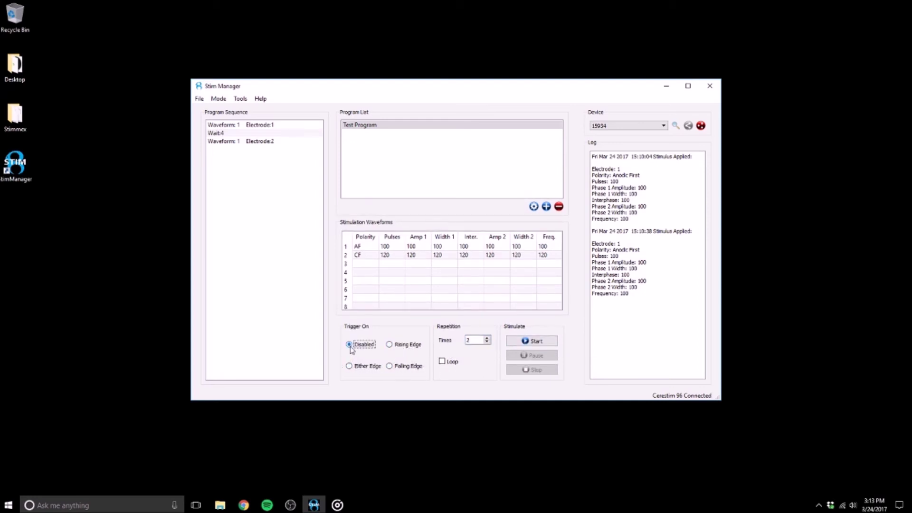